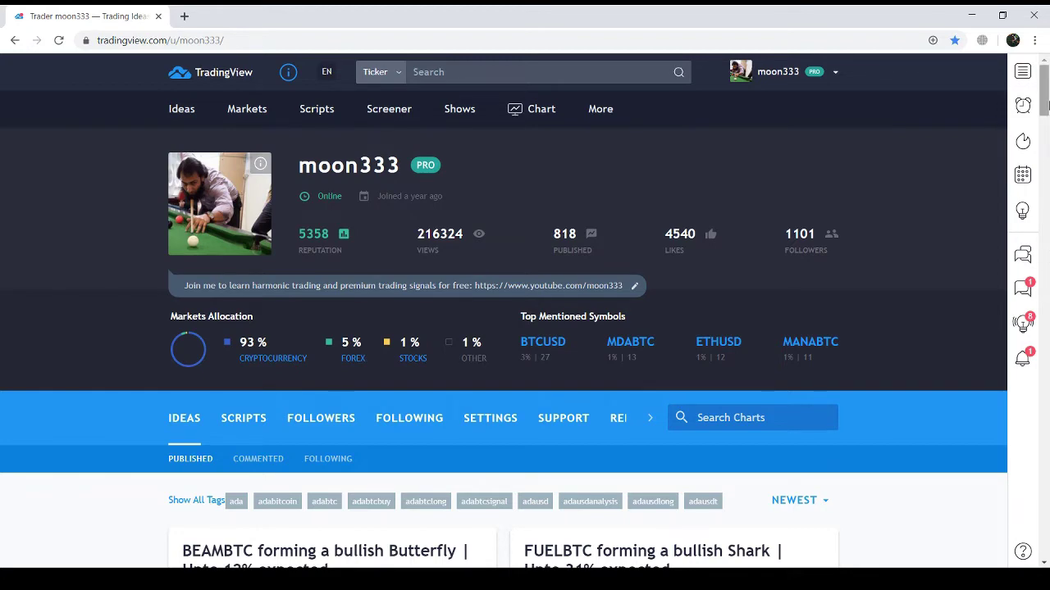
Step: Go to page 2 of the profile's ideas and open the BTCUSD bullish BAT idea
left_click_drag(1047, 99, 1045, 516)
left_click(468, 442)
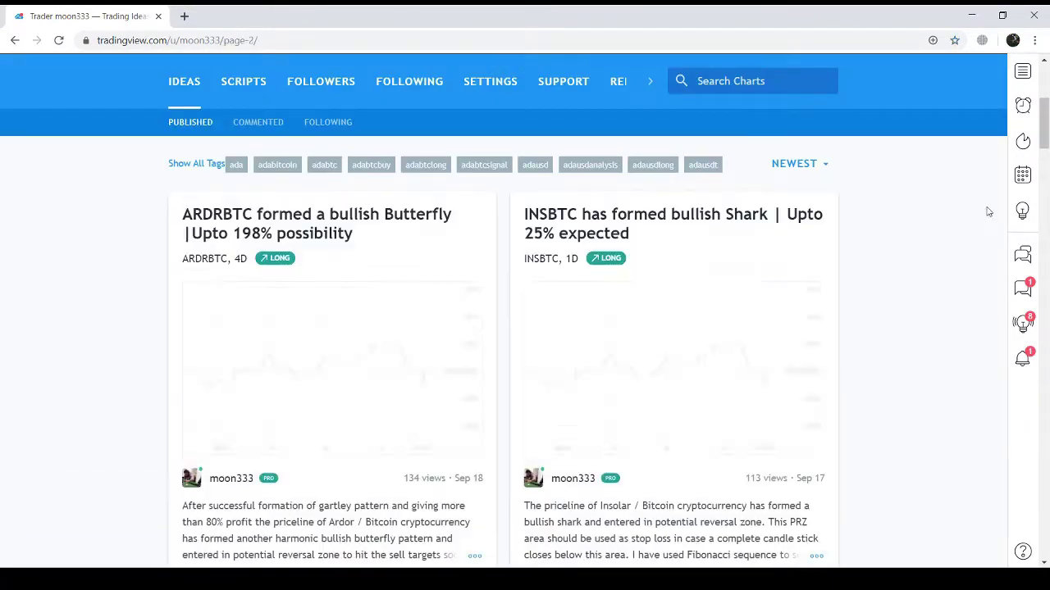
left_click_drag(1047, 127, 1048, 261)
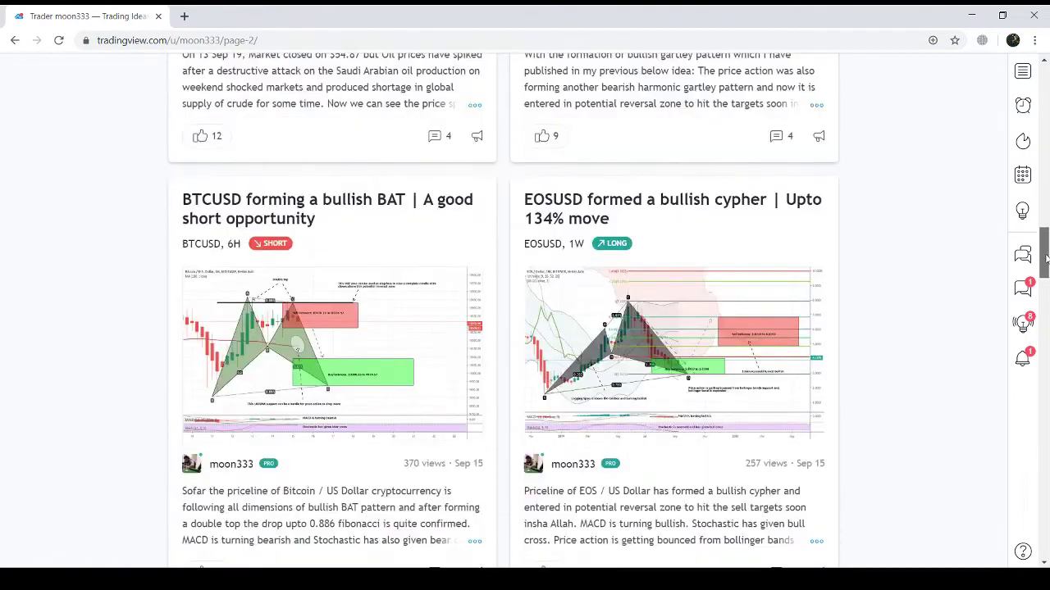
left_click(388, 324)
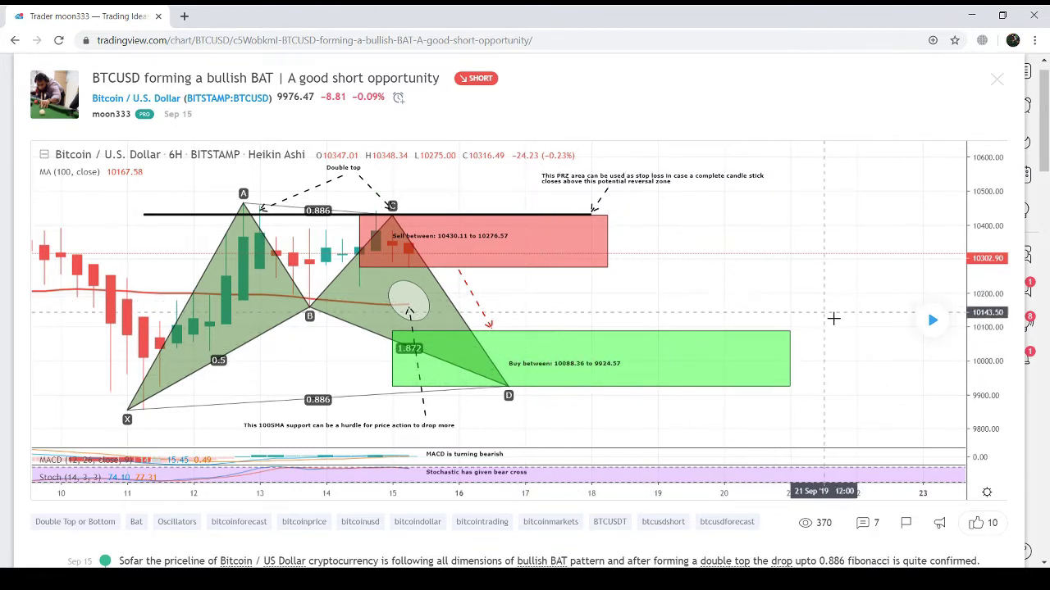
Step: Load the bars formed after the idea's publication on its 6H chart
left_click(931, 325)
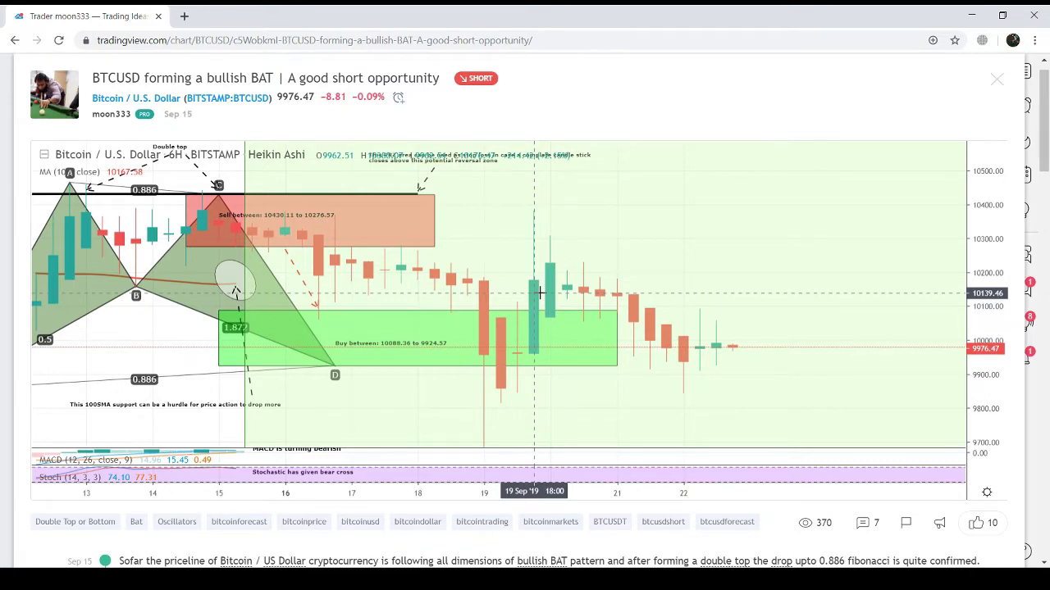
Step: Search BTCUSD and open the BITSTAMP:BTCUSD full-featured chart in a new tab
left_click(996, 80)
scroll(1044, 75, "up", 10)
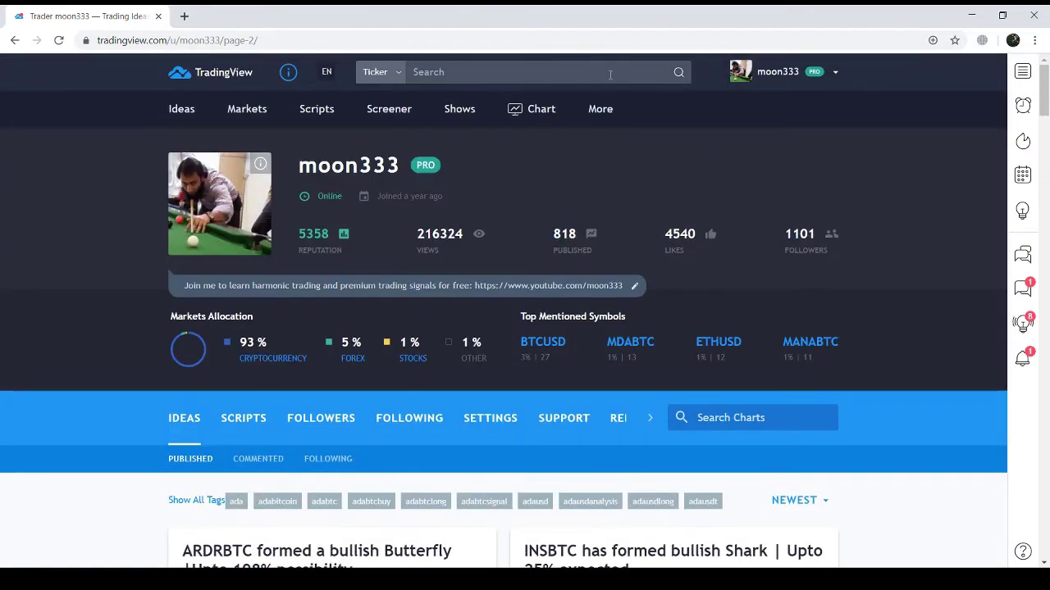
type("BTCUSD")
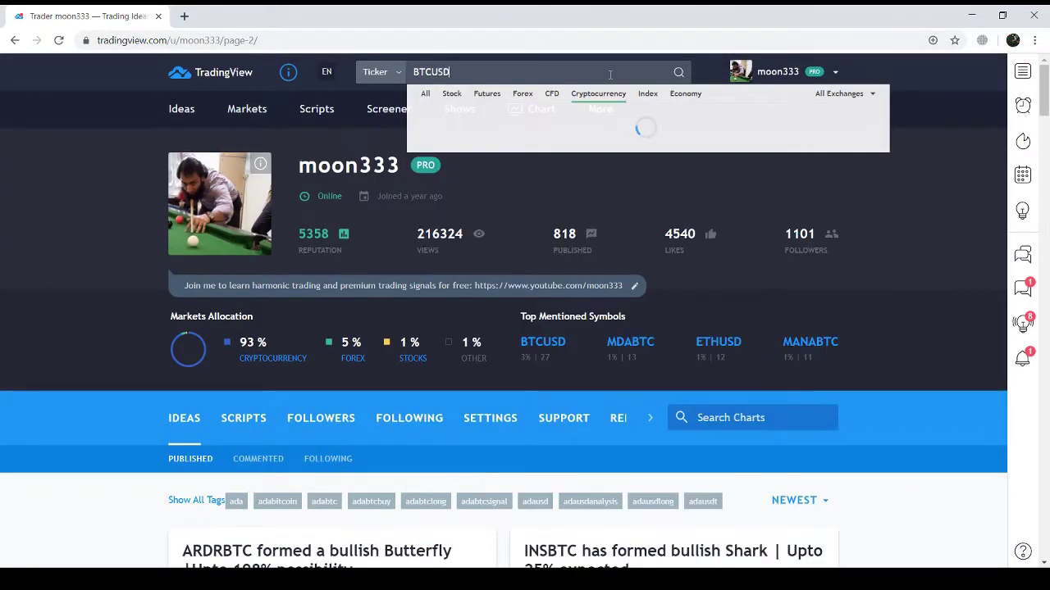
key("Return")
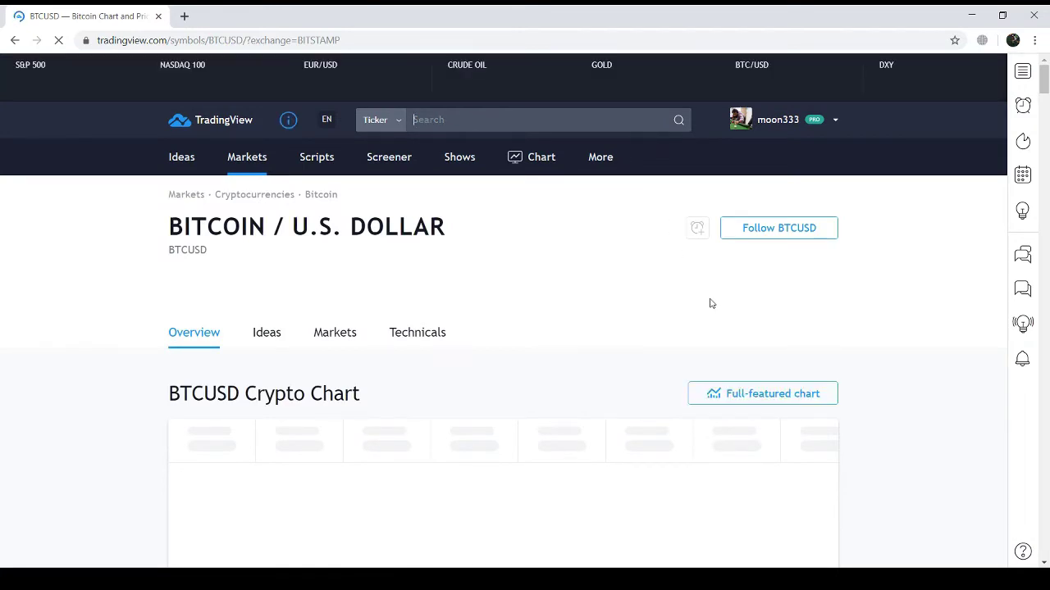
left_click(751, 389)
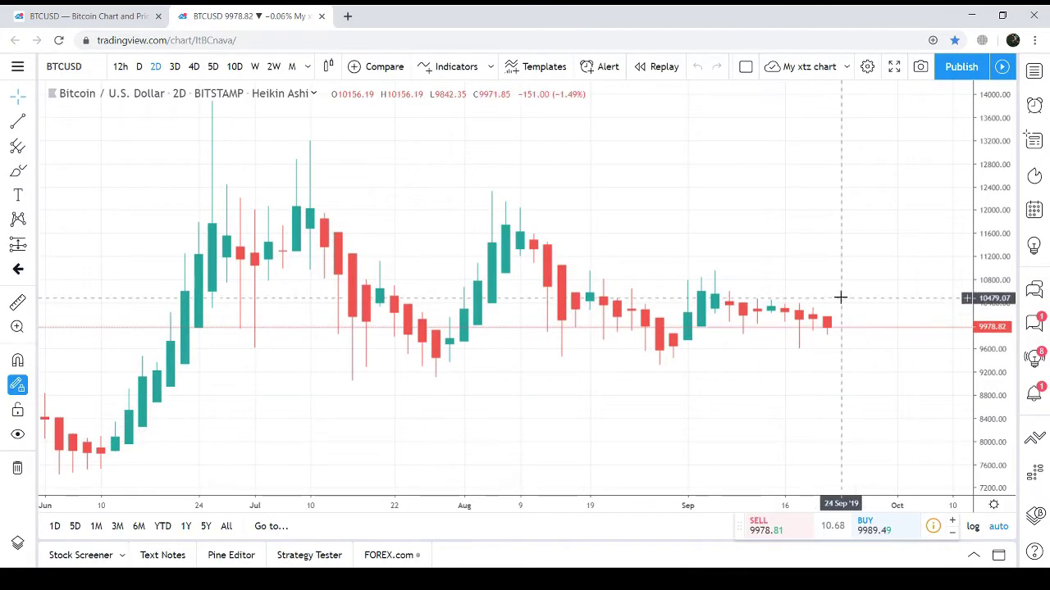
Step: Draw an XABCD pattern from the late-July low through the August swings, with D on 29 Aug
left_click_drag(839, 270, 757, 272)
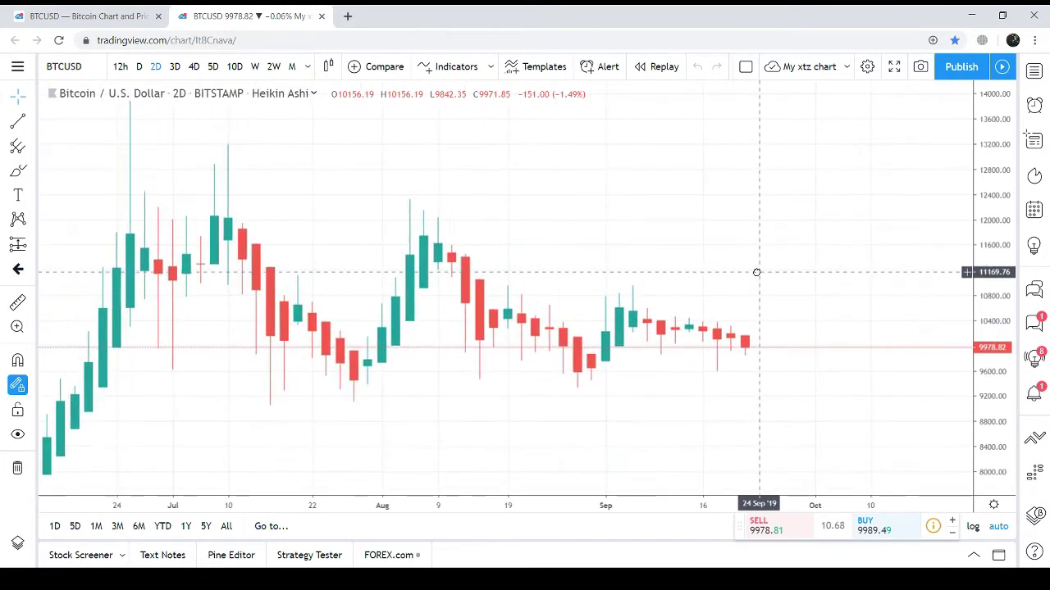
left_click(18, 220)
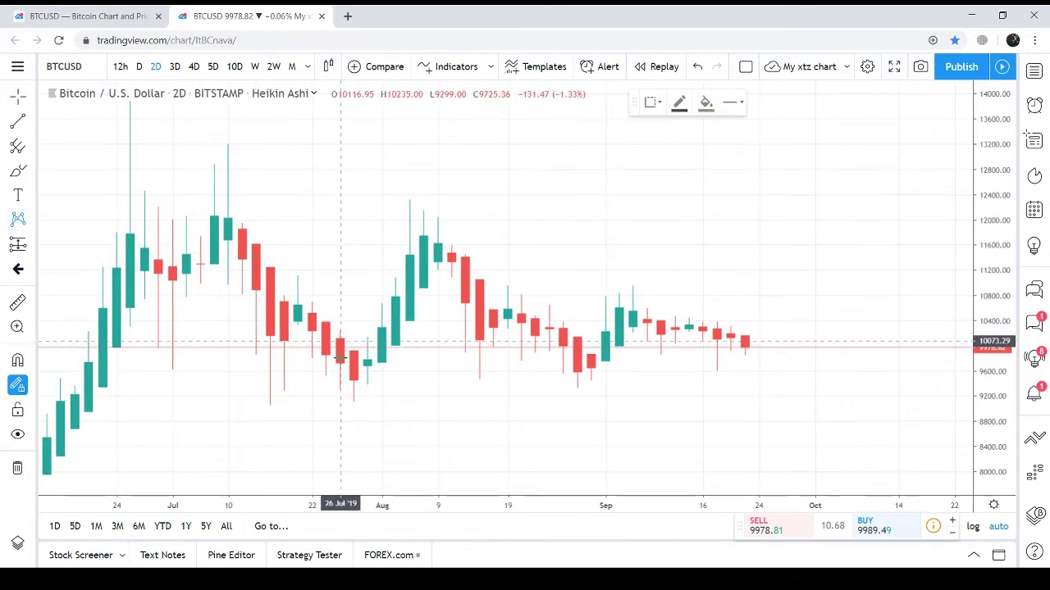
left_click(354, 402)
left_click(409, 200)
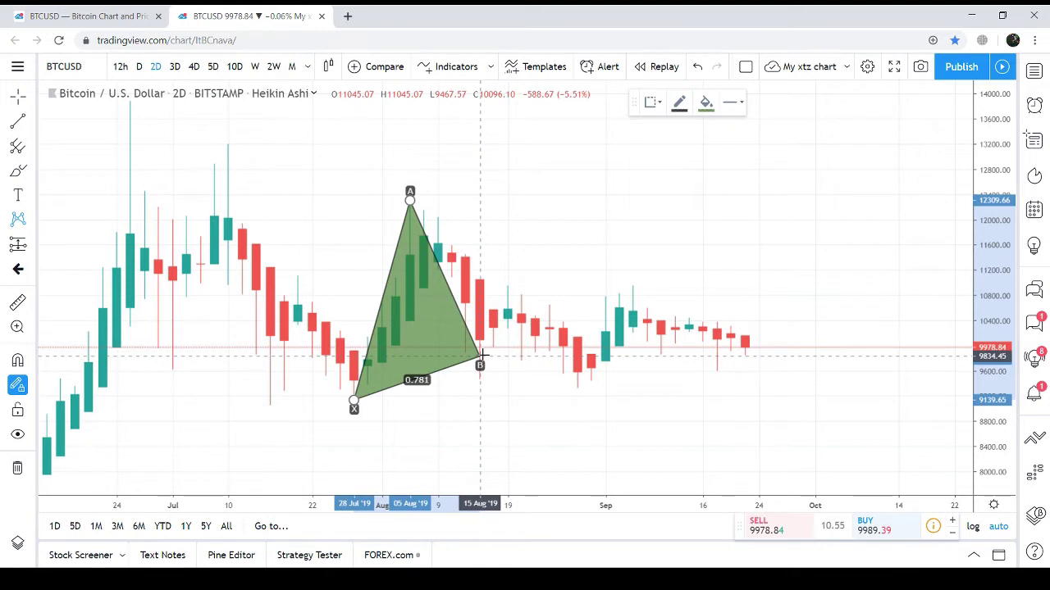
left_click(481, 355)
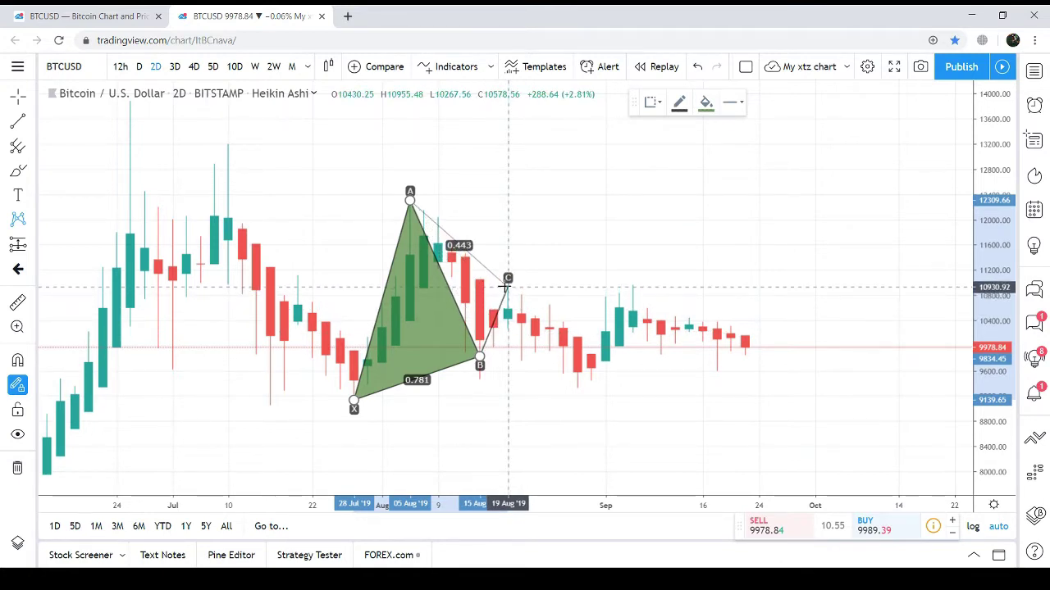
left_click(507, 283)
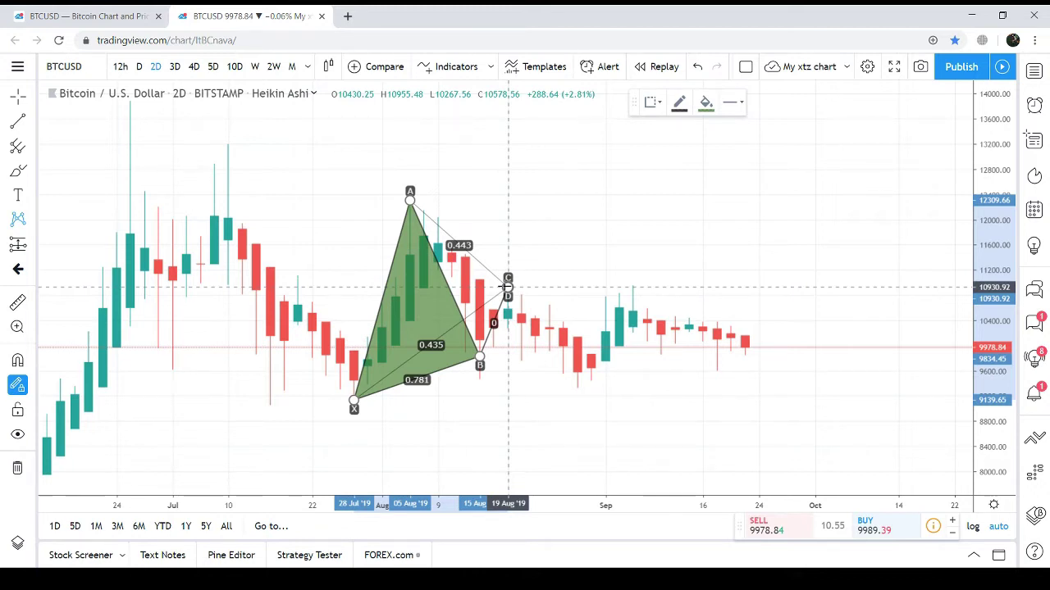
mouse_move(565, 358)
left_mouse_down()
mouse_move(577, 374)
mouse_move(577, 358)
left_mouse_up()
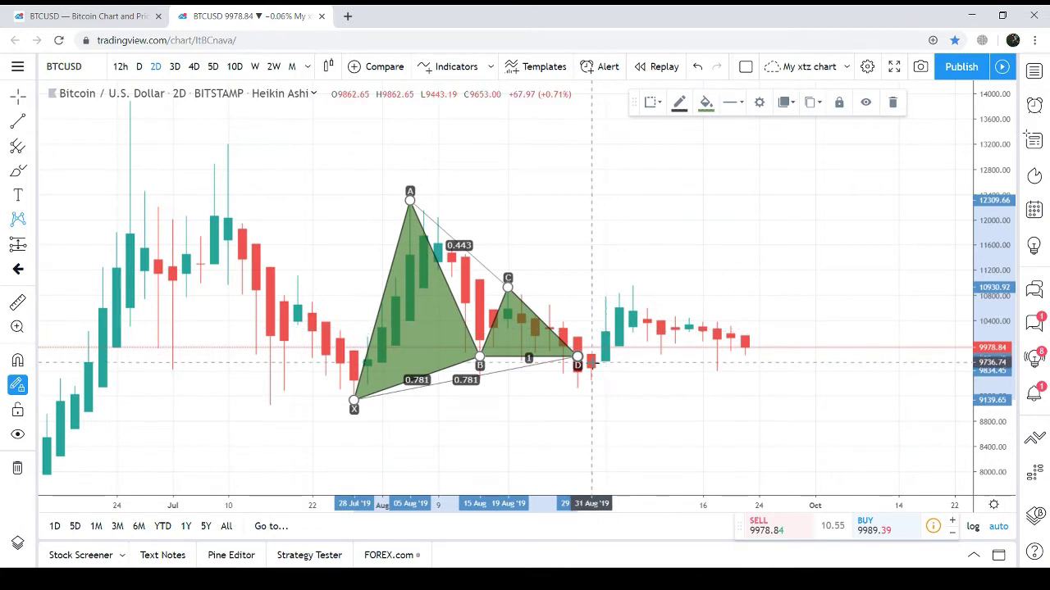
Step: Draw a second XABCD from the late-August low via 8 and 12 Sep swings to D near 28 Sep
left_click(577, 386)
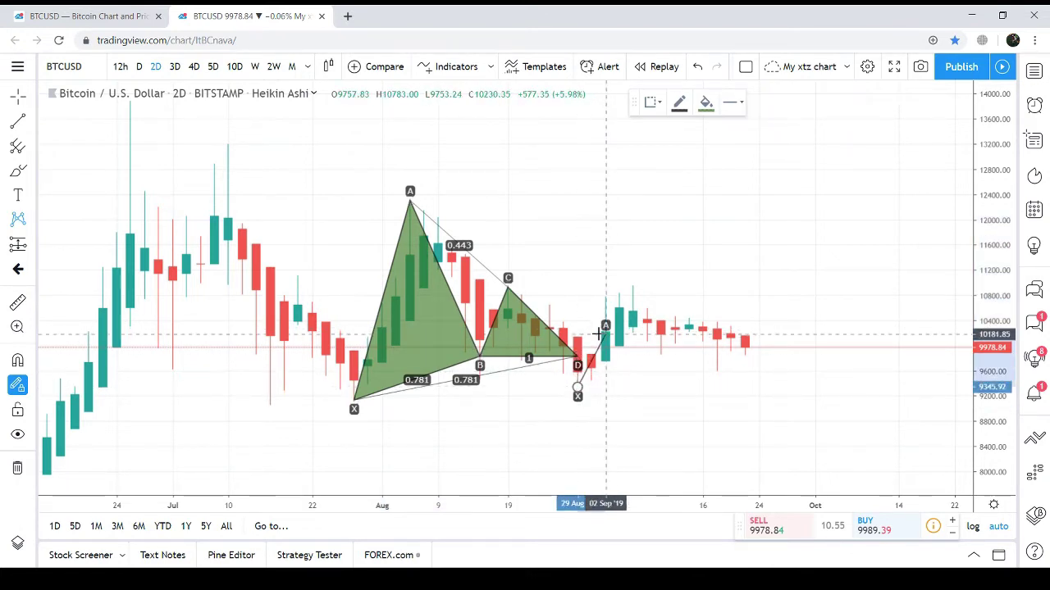
left_click(632, 284)
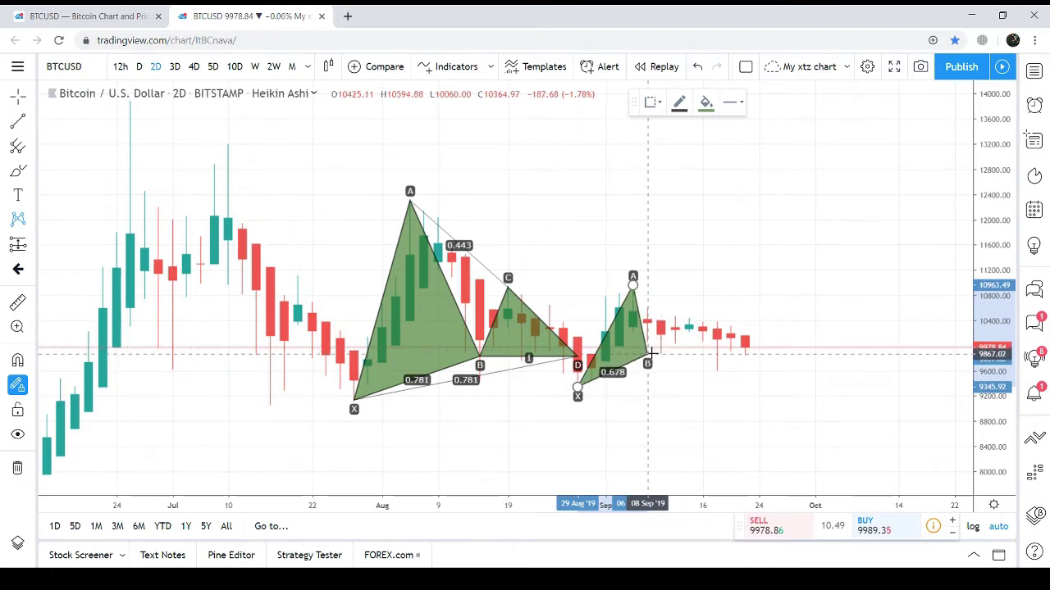
left_click(662, 354)
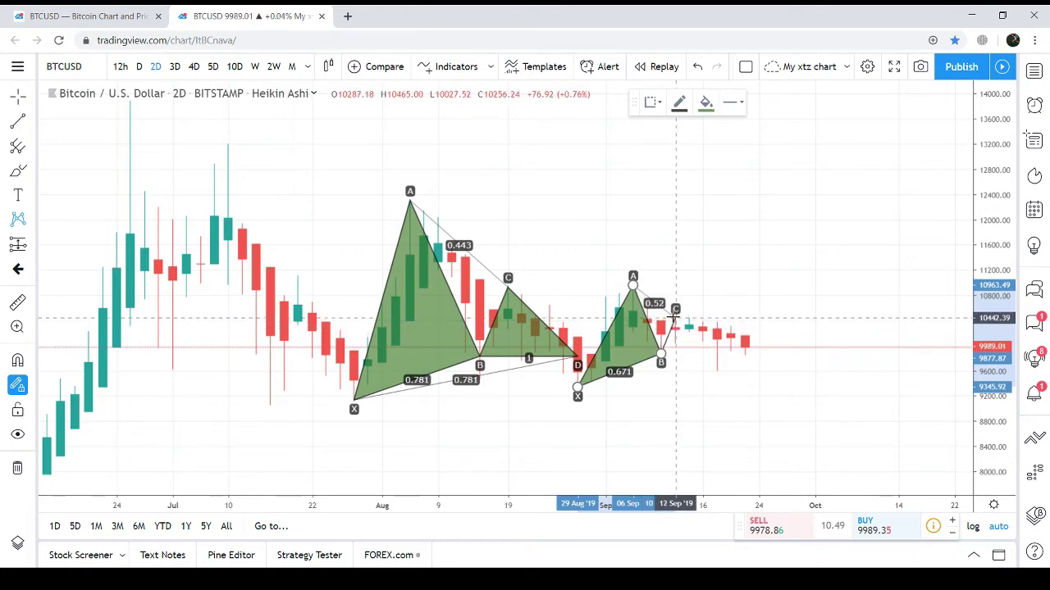
left_click(675, 319)
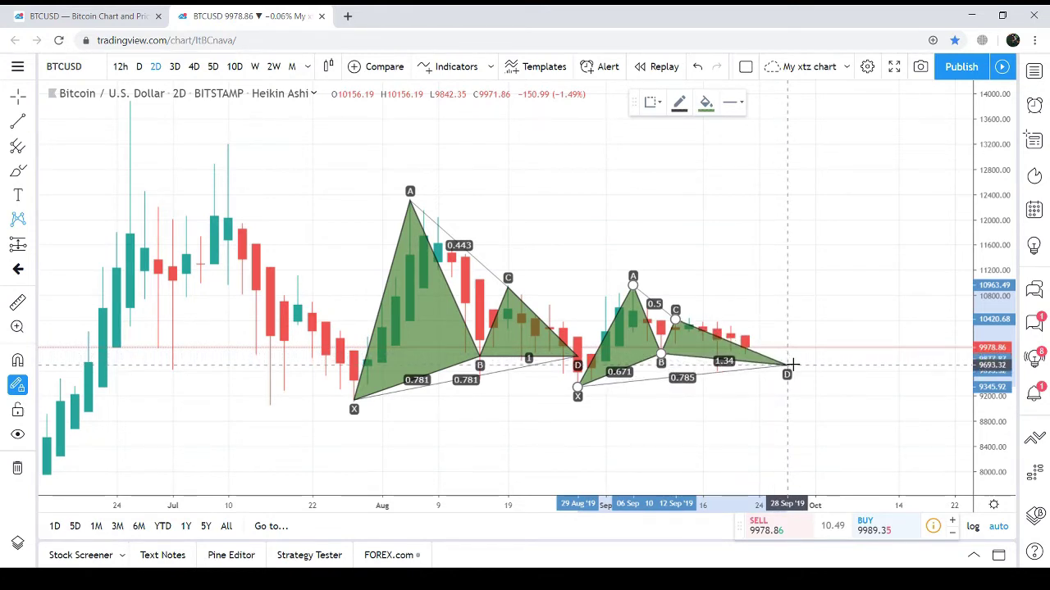
left_click(788, 364)
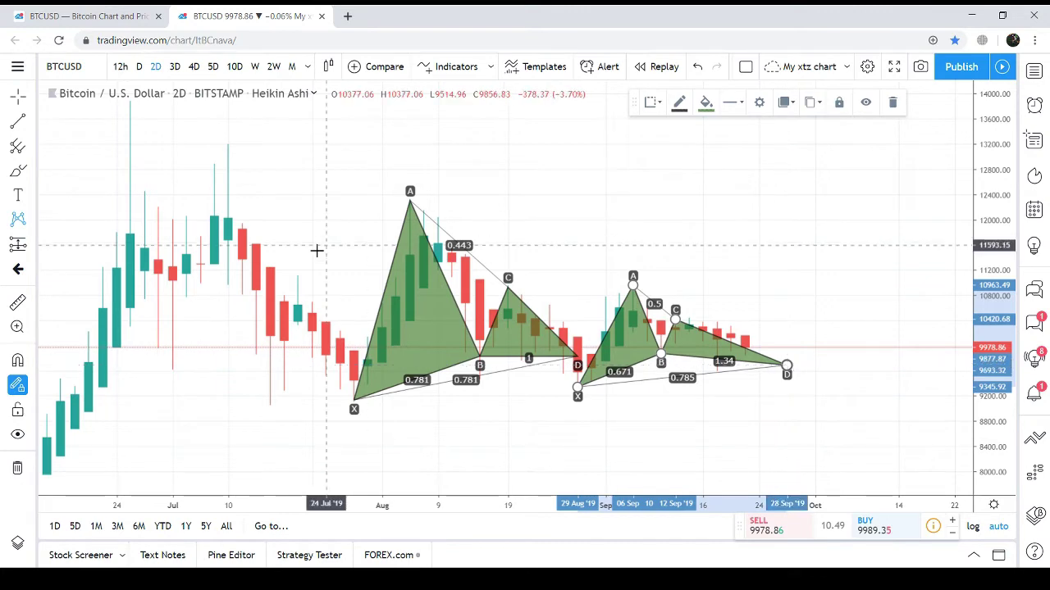
Step: Draw a green-filled rectangle buy zone from the second pattern's D to around 10 Oct
left_click(31, 172)
left_click(82, 199)
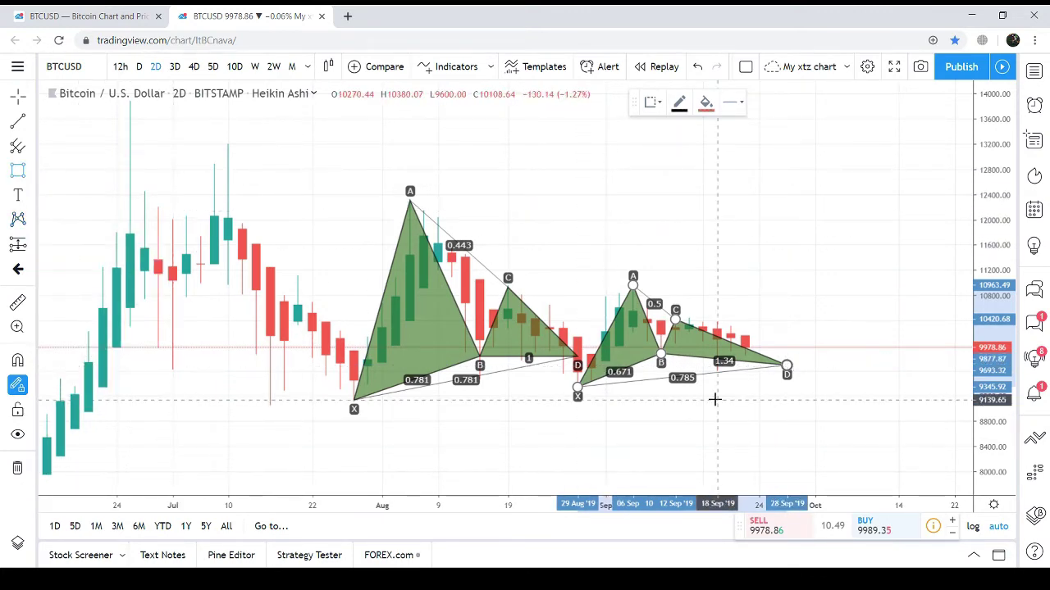
left_click(717, 354)
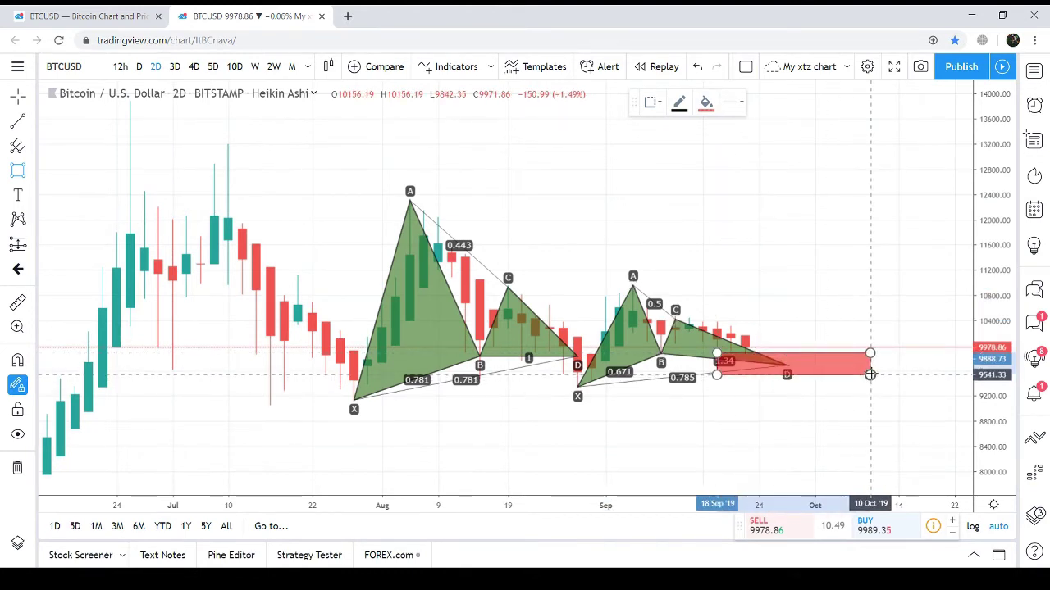
left_click(870, 375)
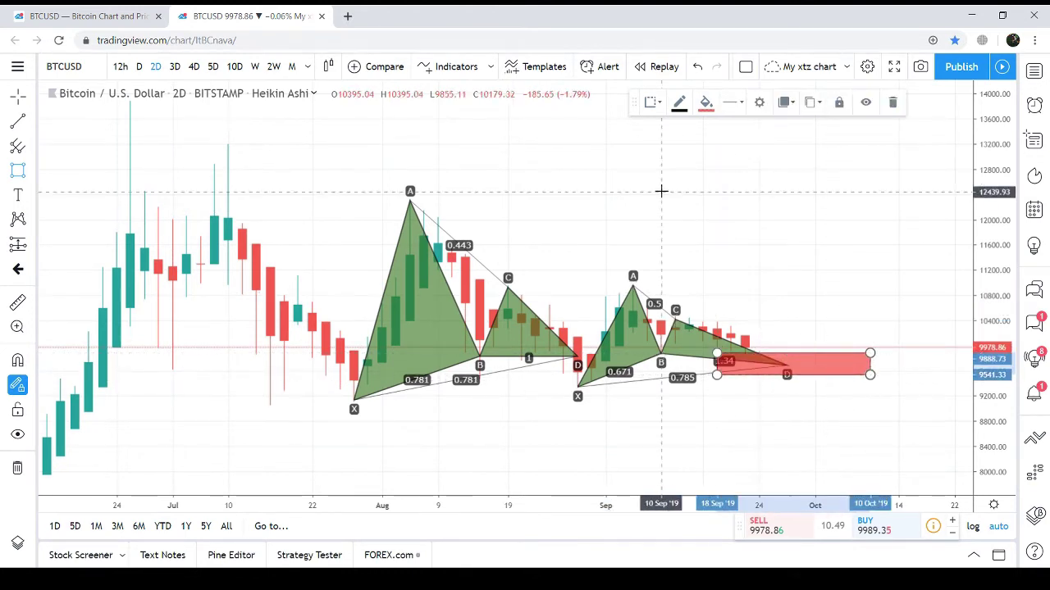
left_click(706, 103)
left_click(752, 143)
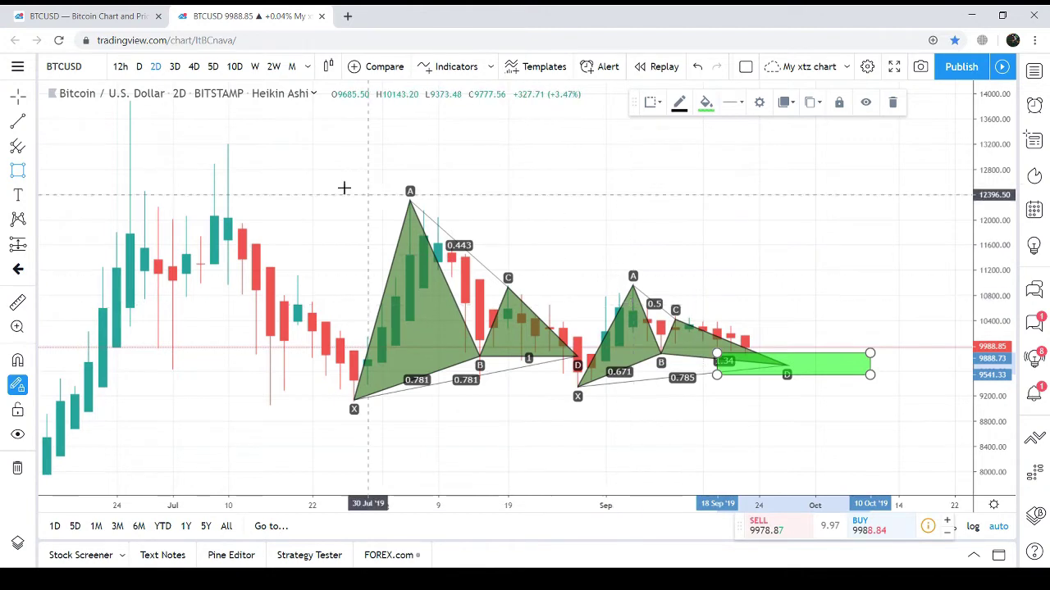
Step: Add a Fixed Range Volume Profile from the second pattern's X point to near 22 Sep
left_click(463, 67)
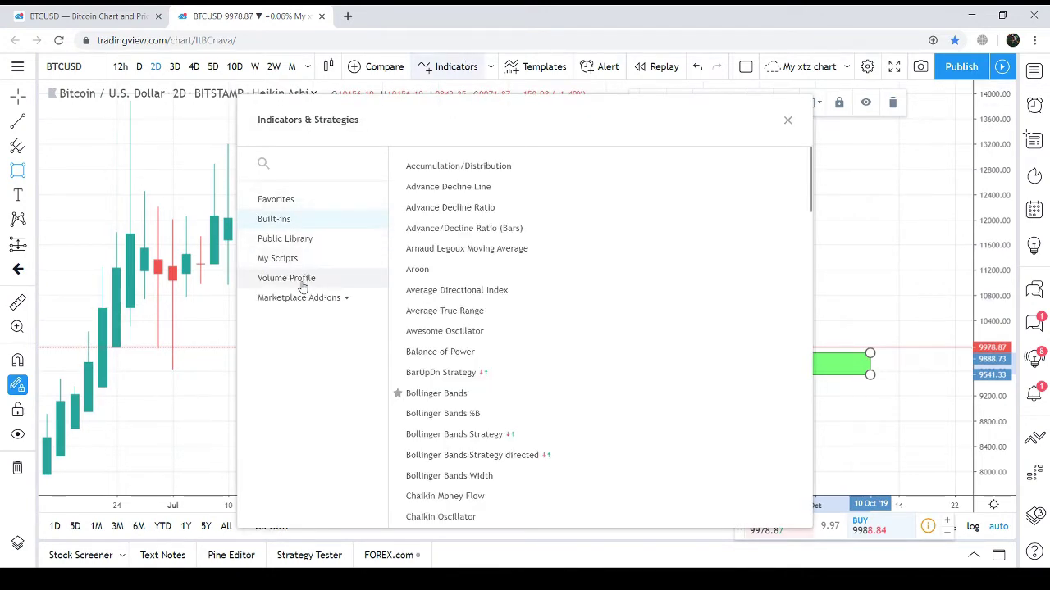
left_click(328, 281)
left_click(460, 166)
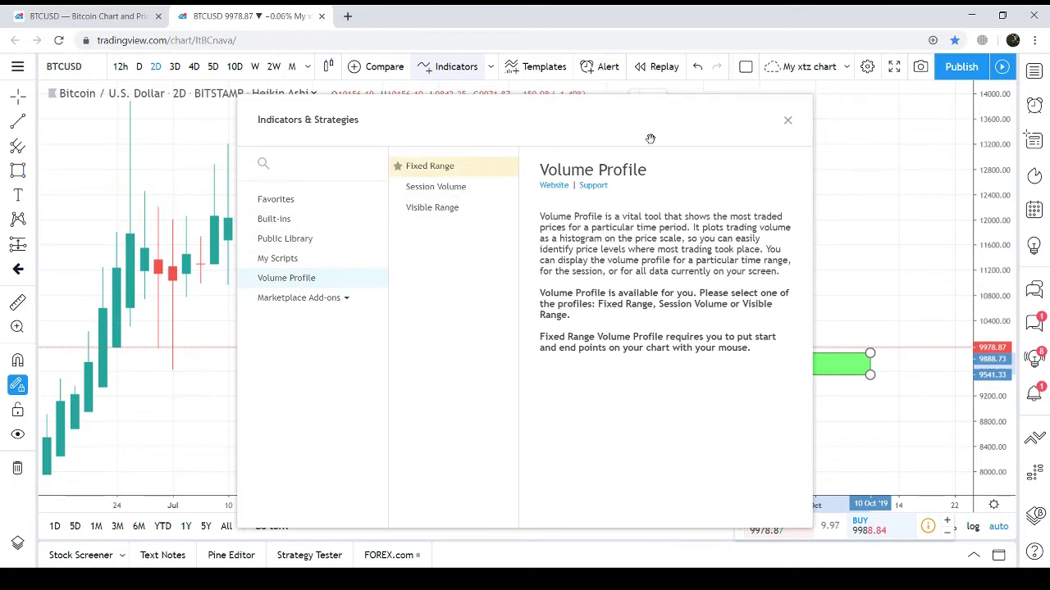
left_click(788, 120)
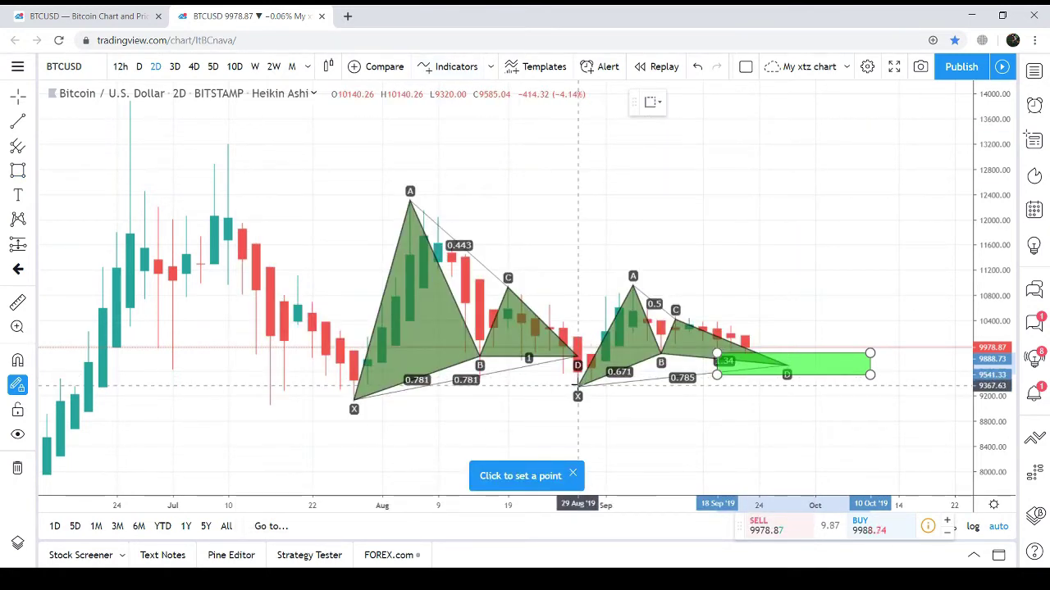
left_click(577, 385)
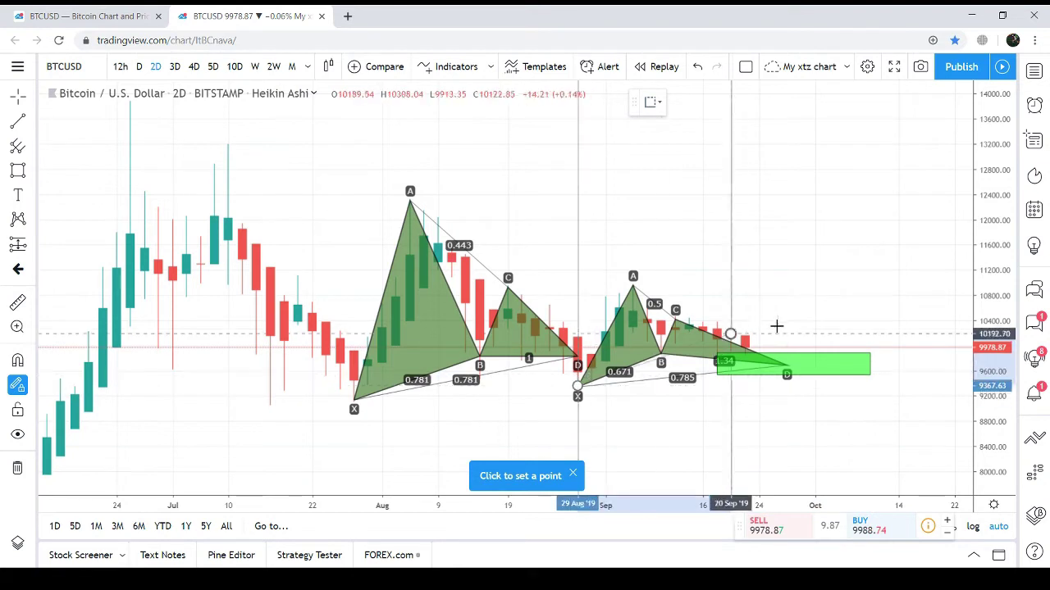
left_click(823, 322)
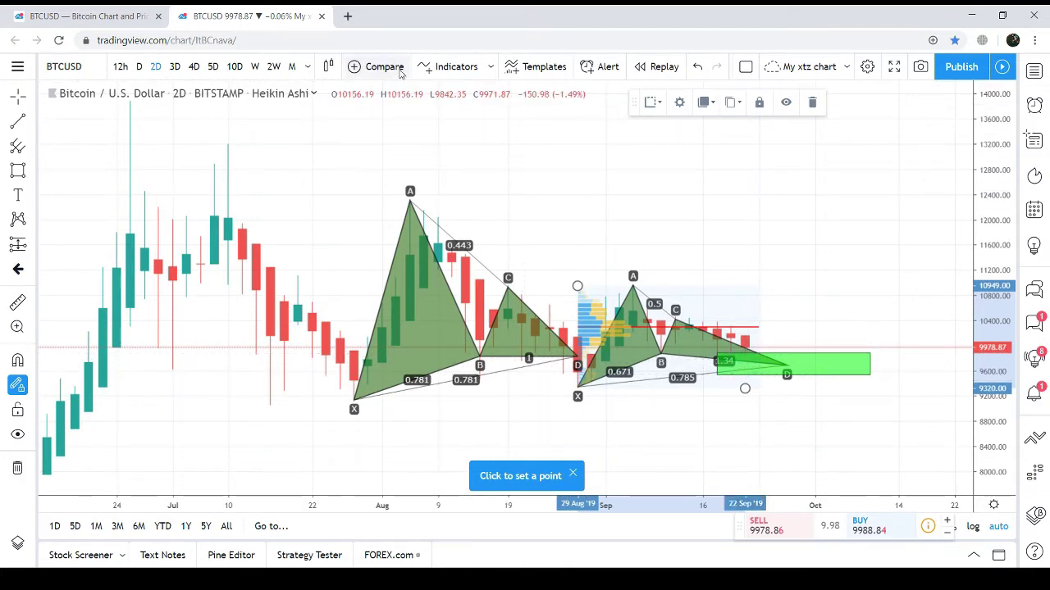
Step: Add the Stochastic indicator pane below the price chart
left_click(457, 72)
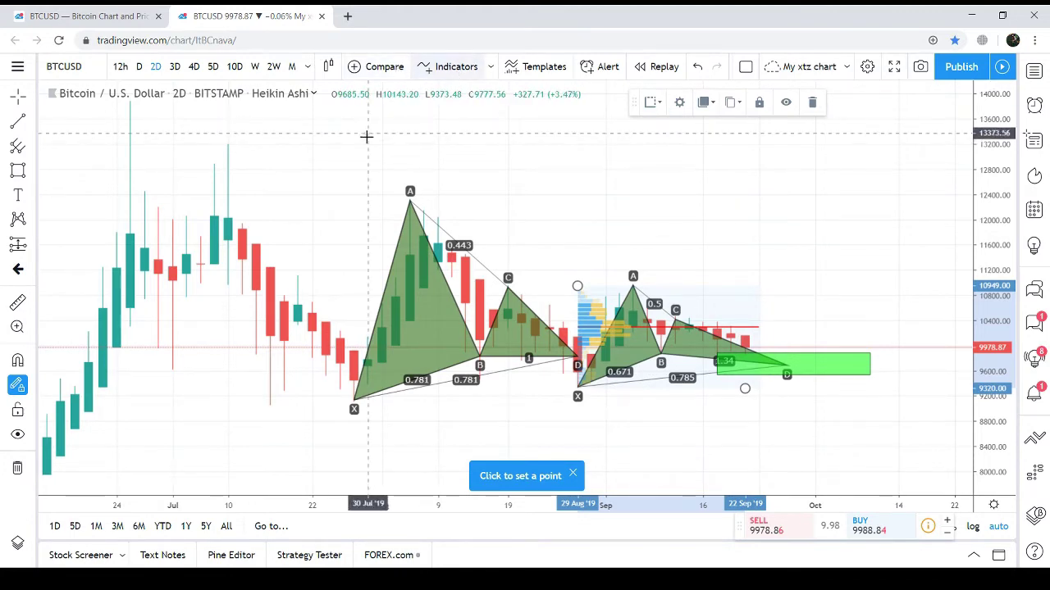
left_click(347, 159)
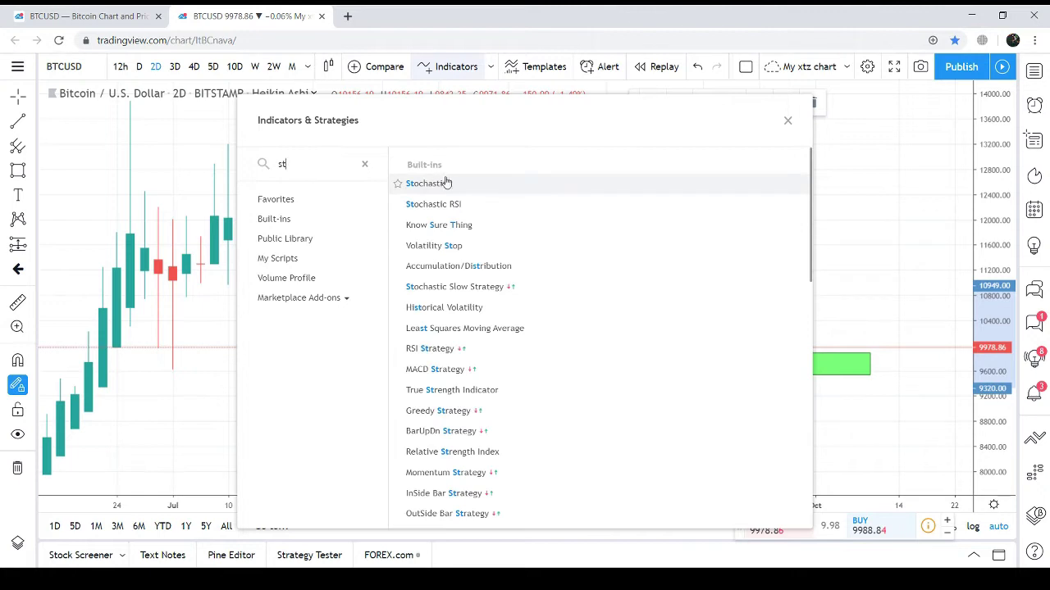
left_click(453, 186)
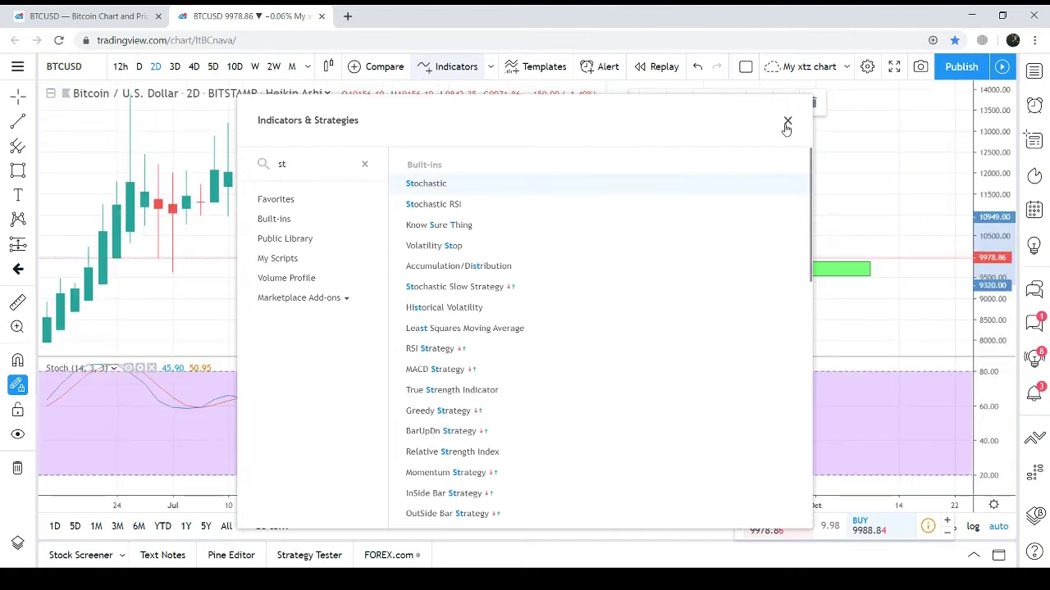
left_click(787, 121)
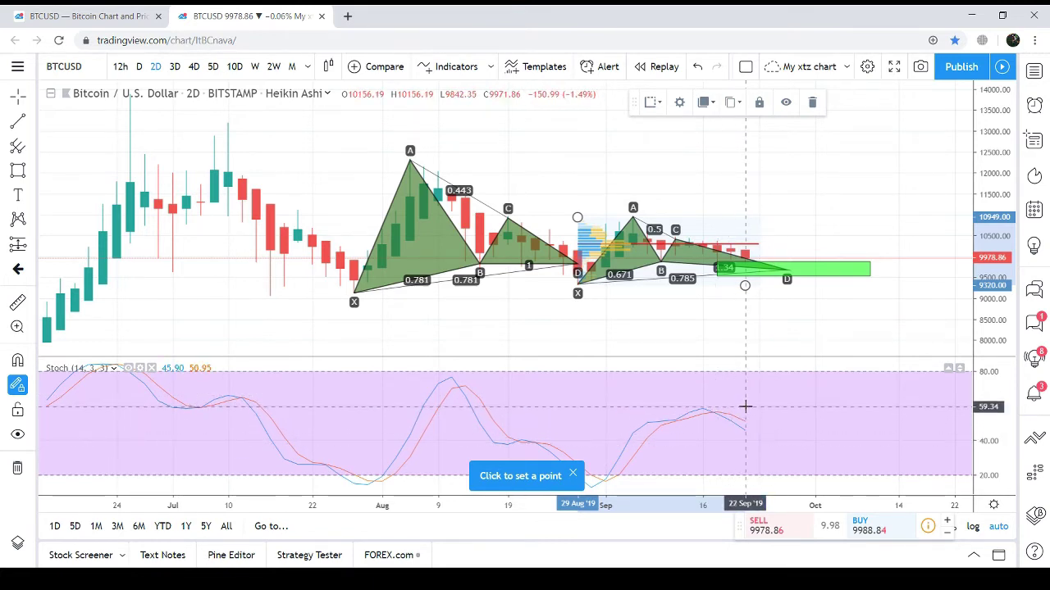
Step: Search 'macd' and add the built-in MACD (12, 26, close, 9) pane
left_click(450, 70)
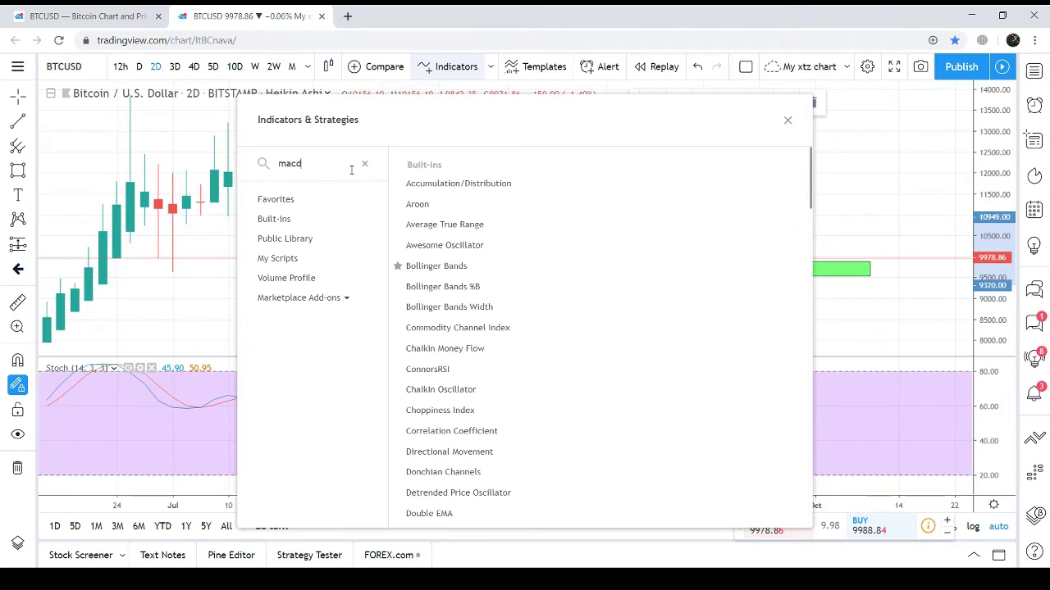
type("macd")
left_click(430, 183)
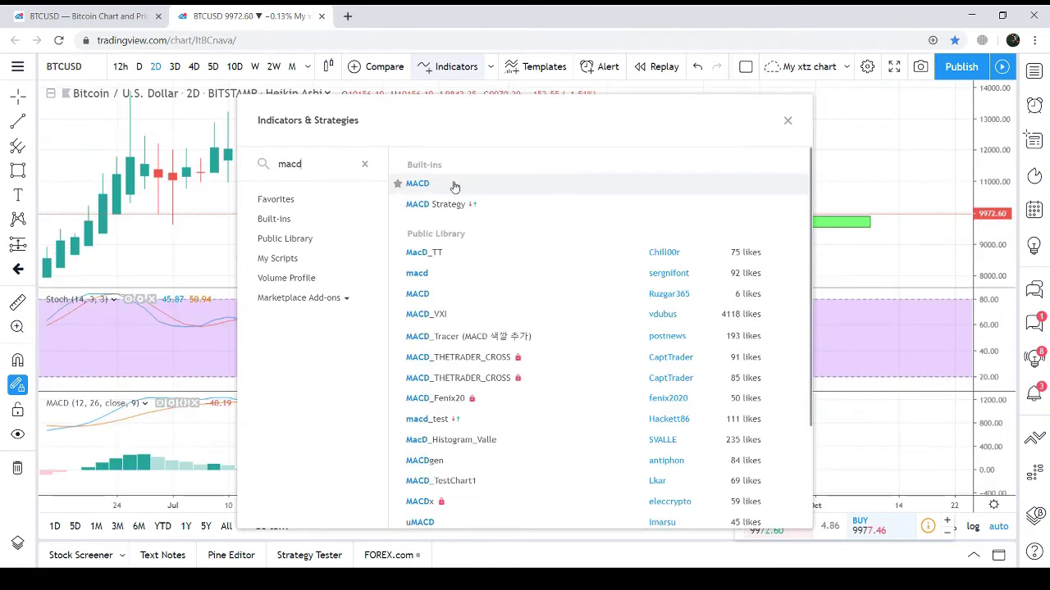
left_click(788, 122)
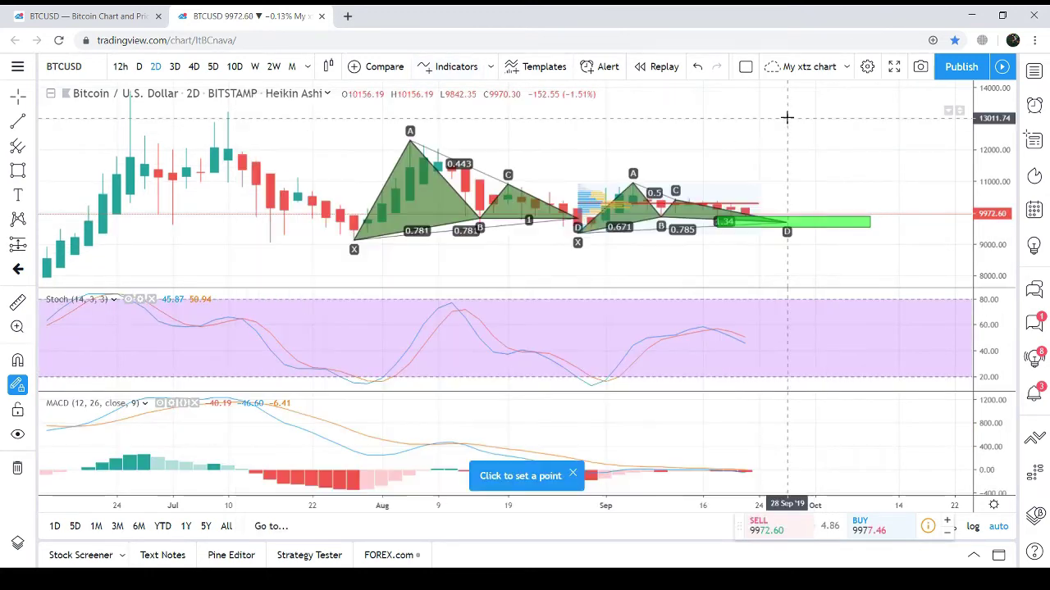
double_click(733, 442)
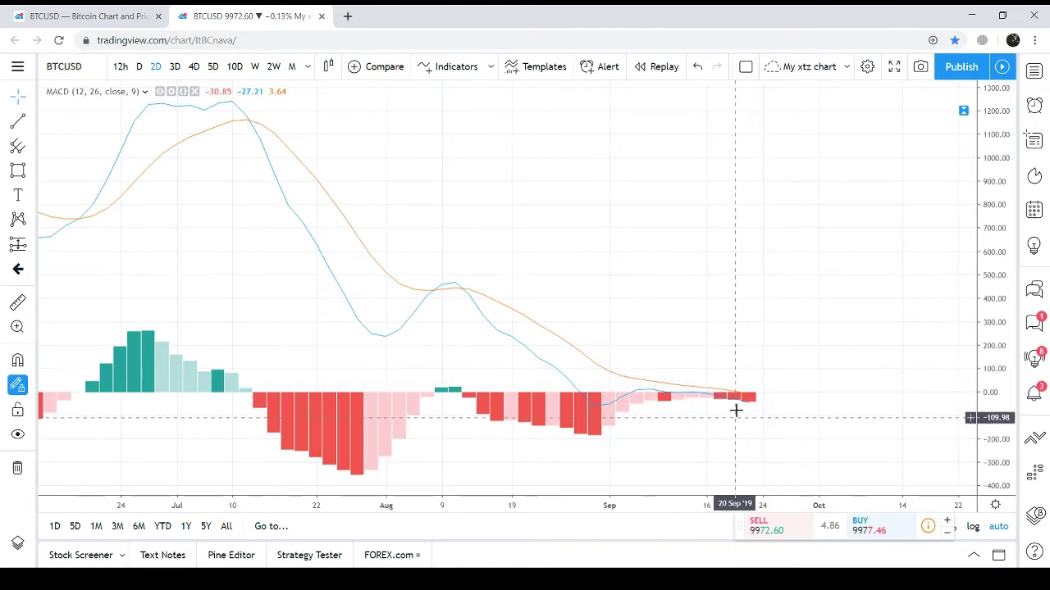
double_click(734, 353)
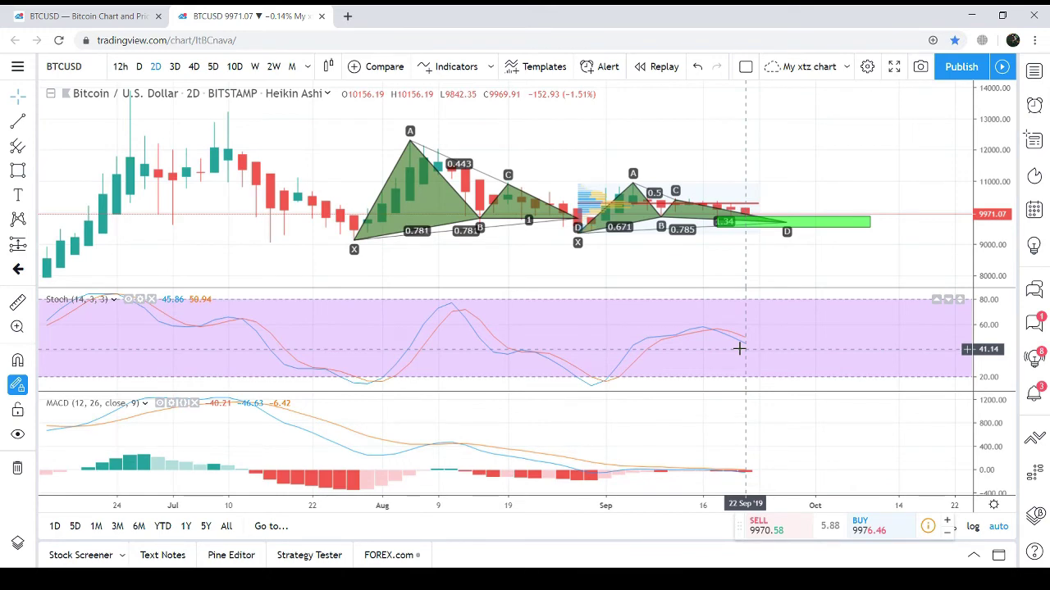
Step: Return to the first tab, go to the account's profile, and open the BTCUSD bullish gartley idea
left_click(101, 14)
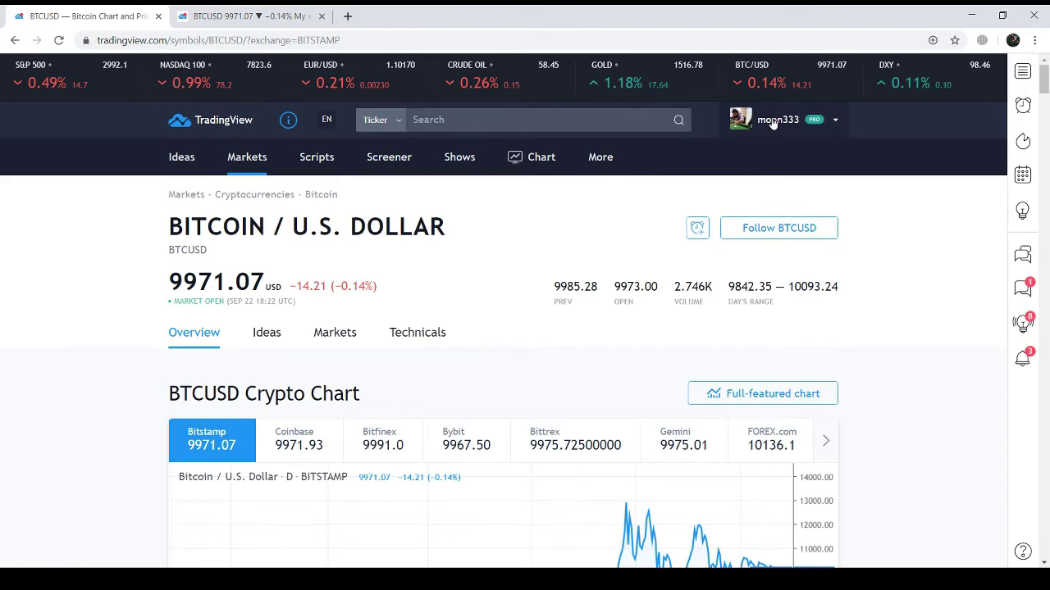
mouse_move(772, 123)
left_click(762, 154)
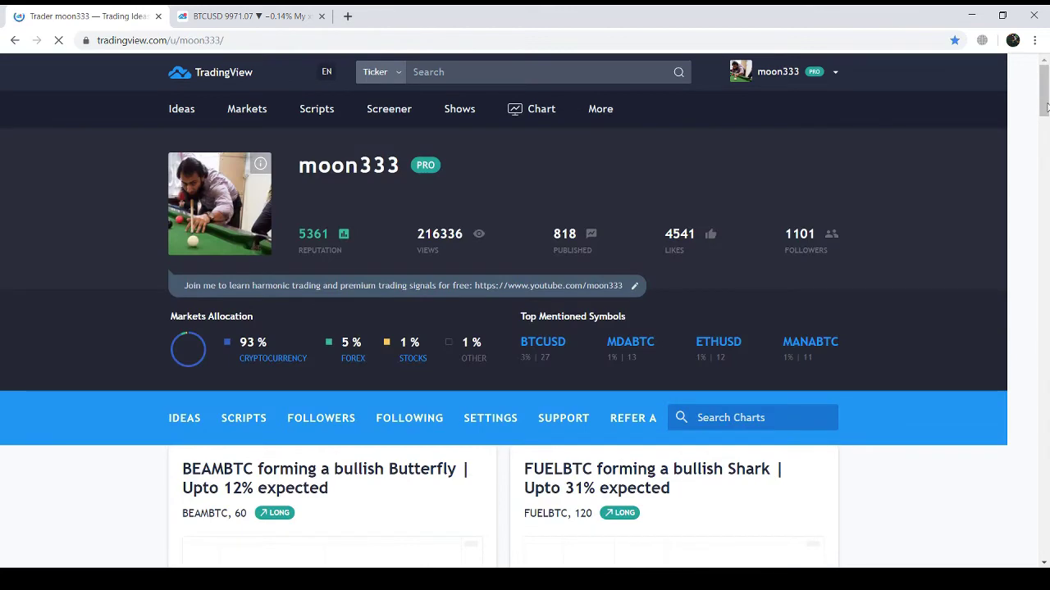
left_click_drag(1046, 108, 1047, 156)
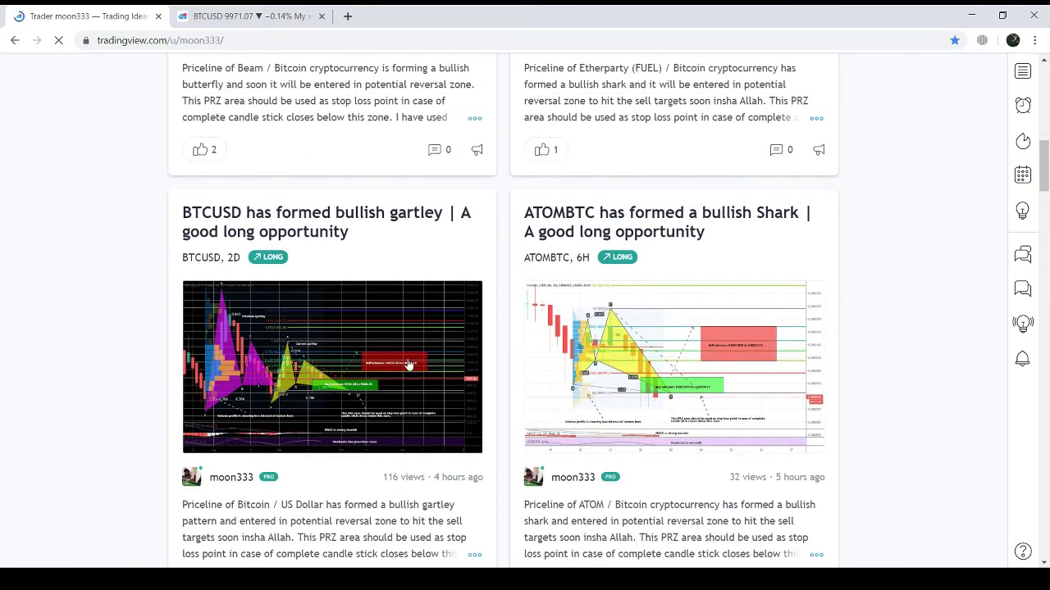
left_click(408, 363)
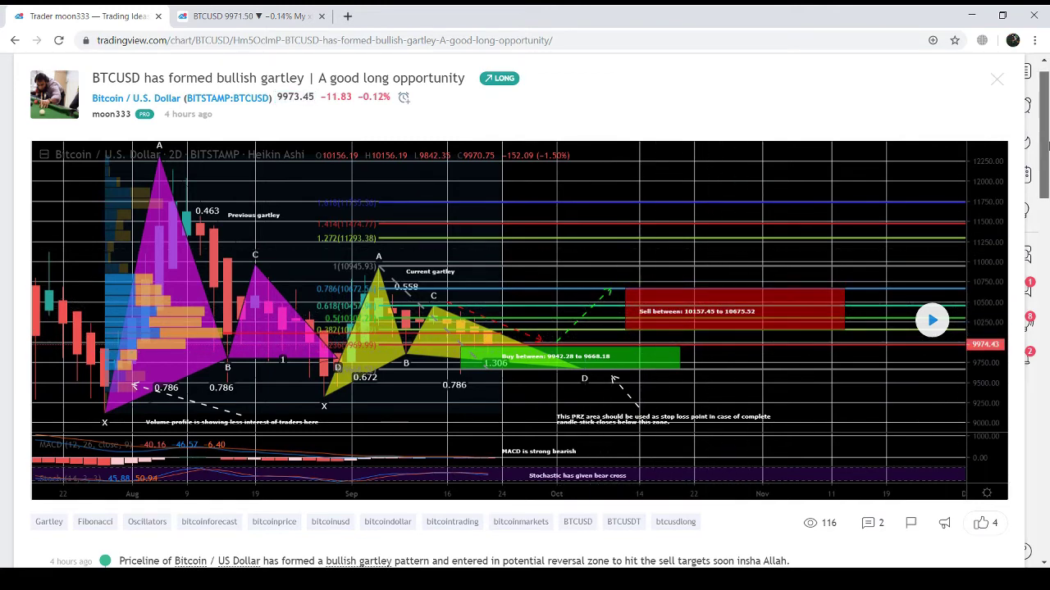
Step: Read through the gartley idea's description, then close the idea popup
scroll(696, 336, "down", 2)
left_click_drag(1048, 172, 1048, 248)
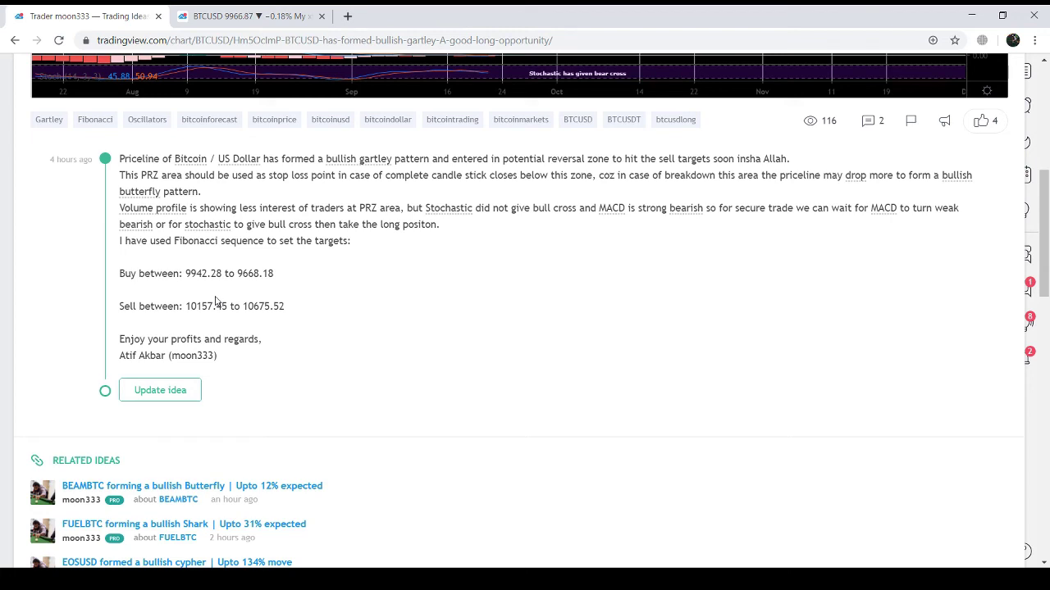
left_click_drag(1044, 212, 1047, 104)
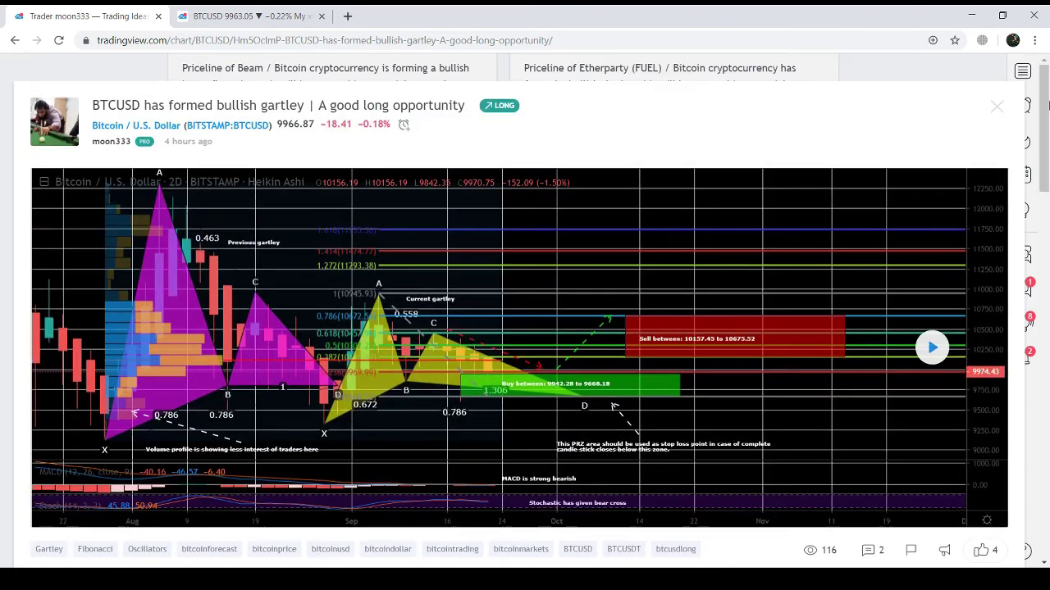
left_click(995, 108)
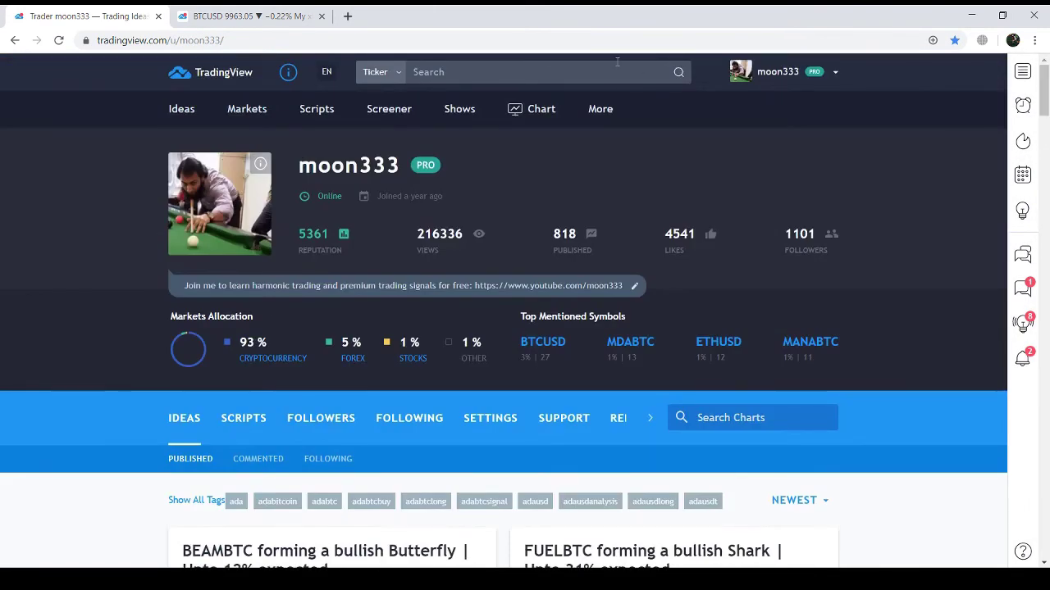
left_click(392, 73)
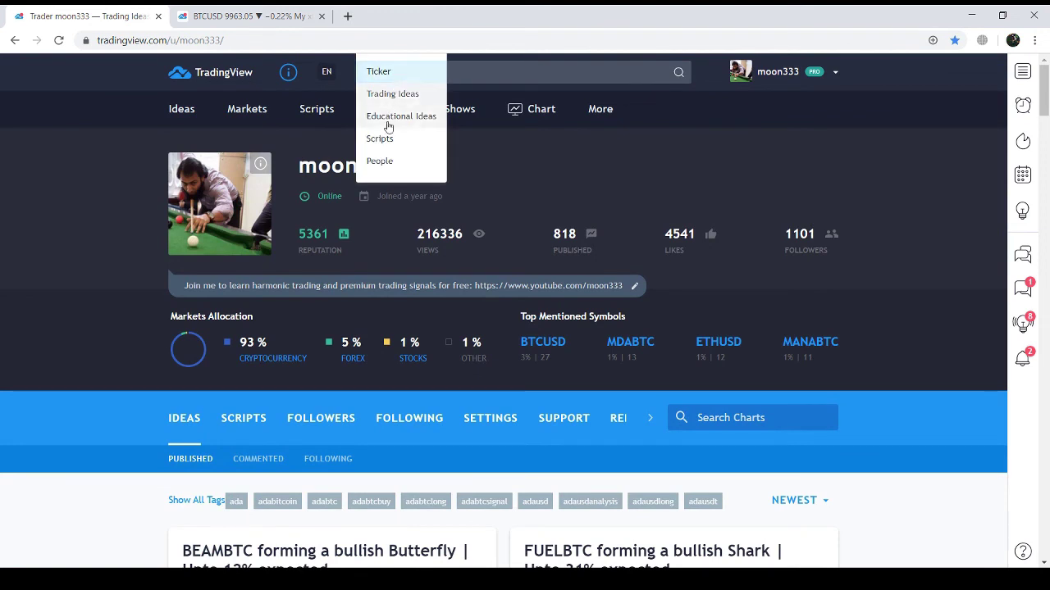
left_click(380, 161)
left_click(490, 75)
type("moon")
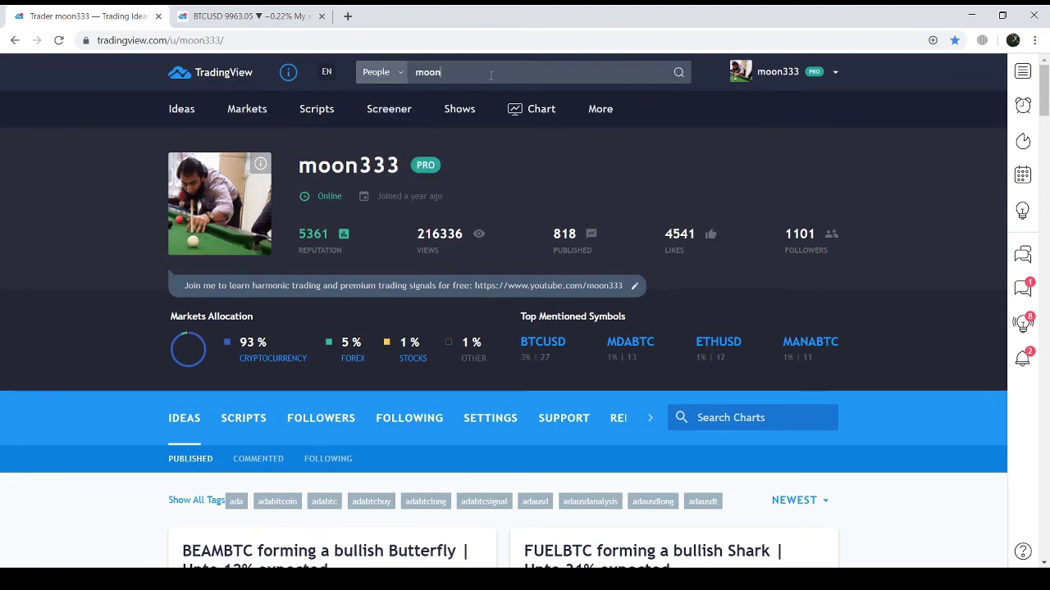
type("333")
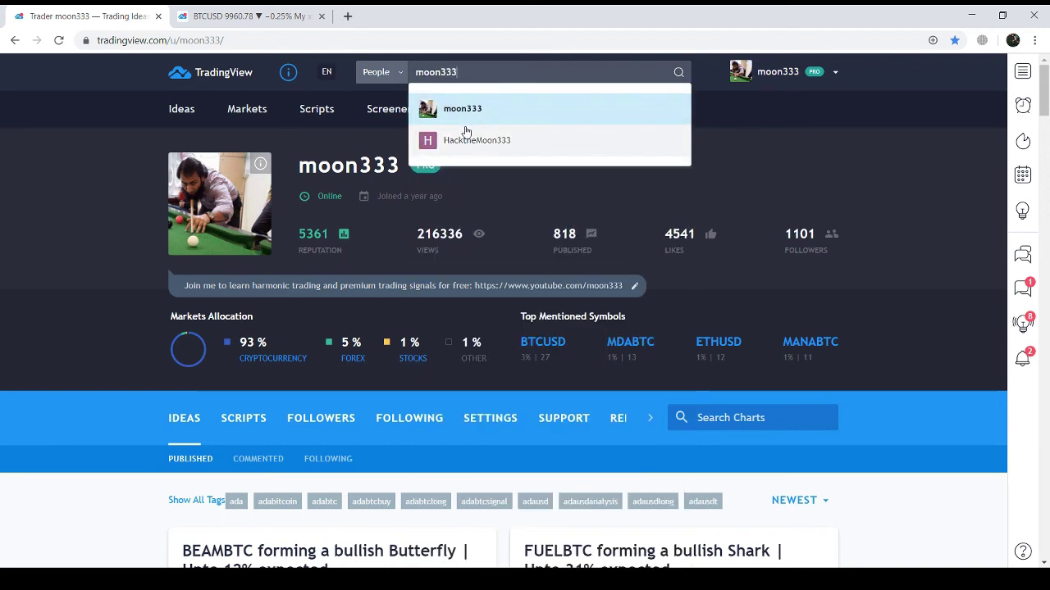
left_click(512, 109)
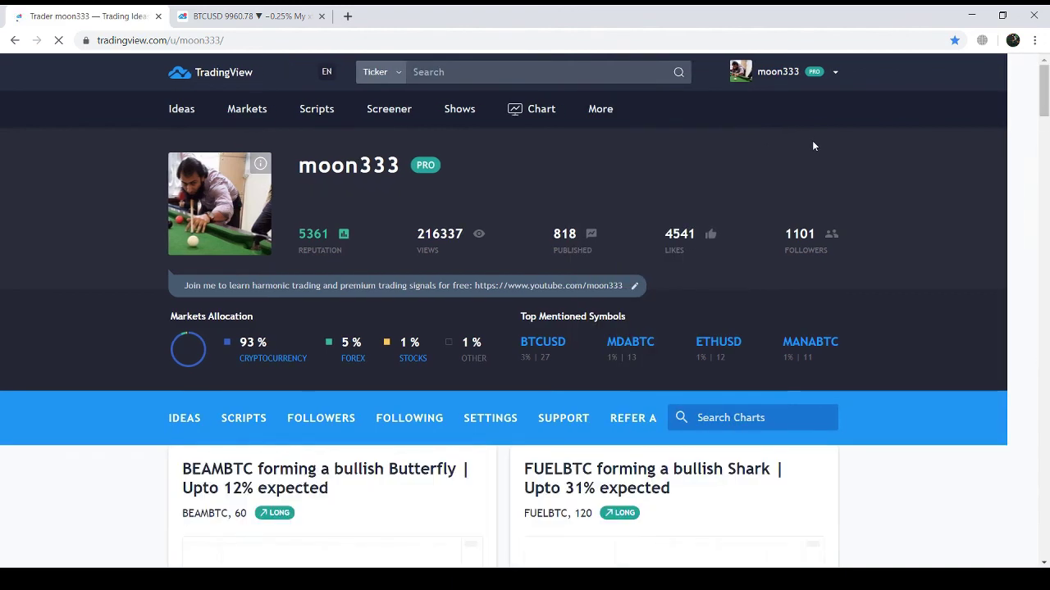
left_click_drag(1048, 93, 1047, 143)
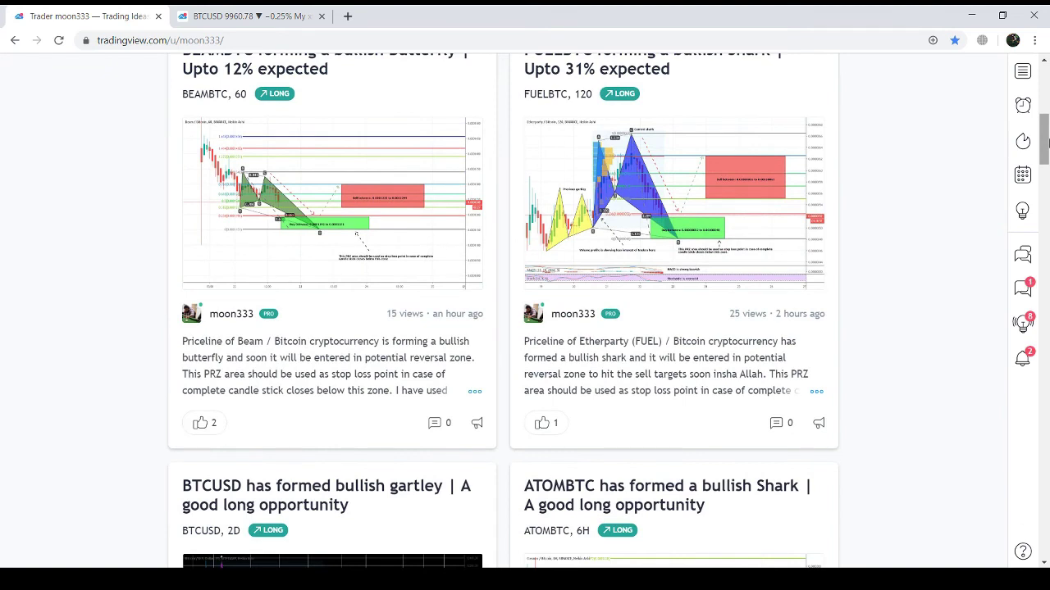